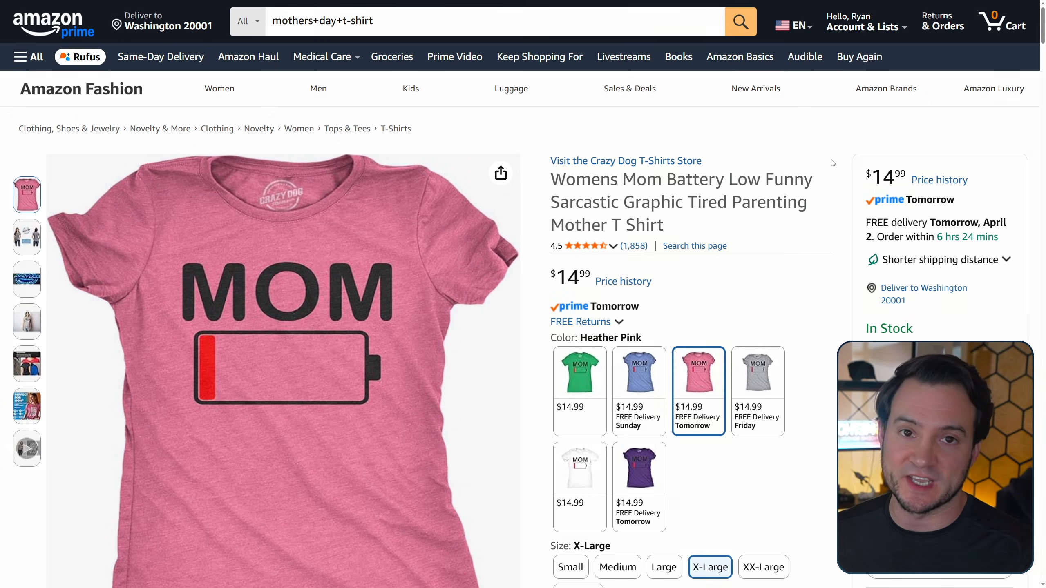
- Find the ASIN in the item details of the Mom Battery Low T-shirt's product page and select it
scroll(834, 268, "down", 5)
scroll(835, 268, "down", 10)
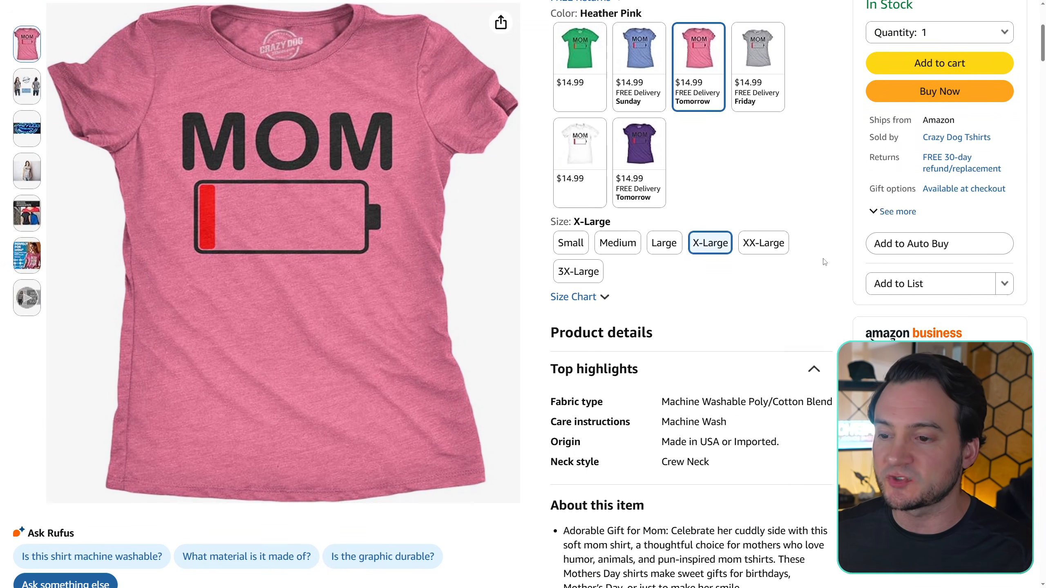
left_click(810, 347)
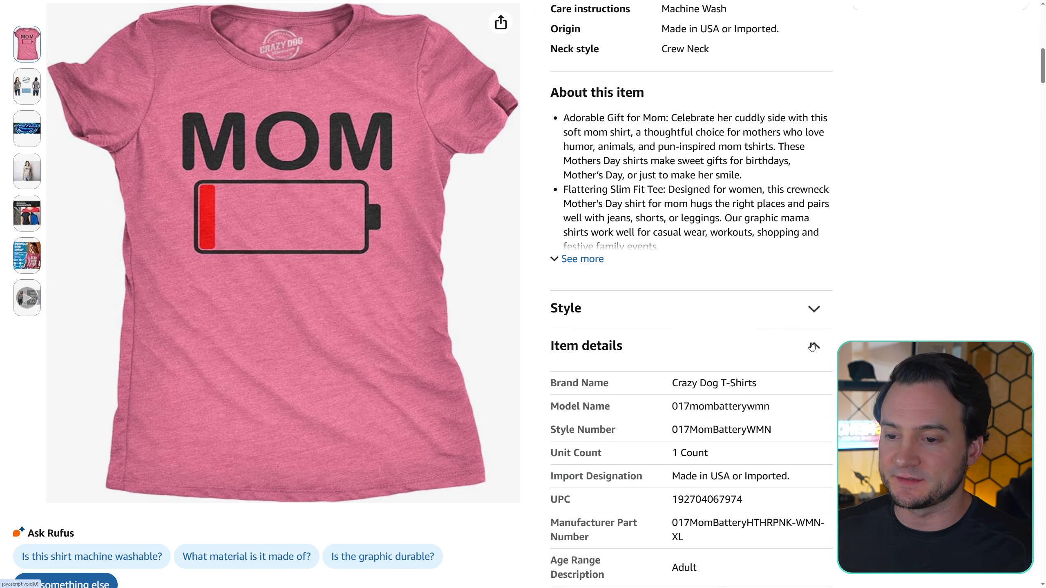
scroll(713, 336, "down", 8)
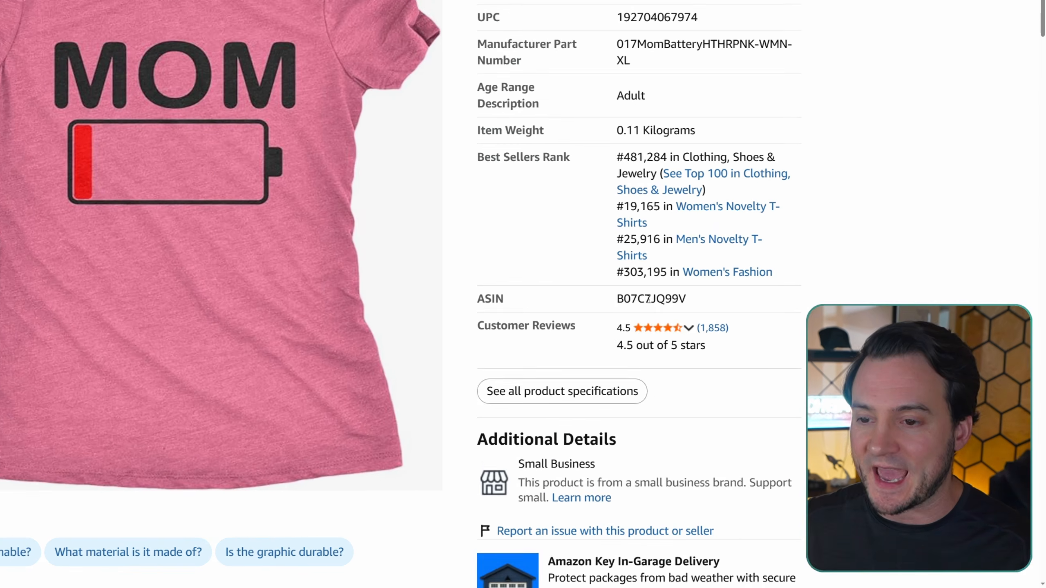
double_click(713, 336)
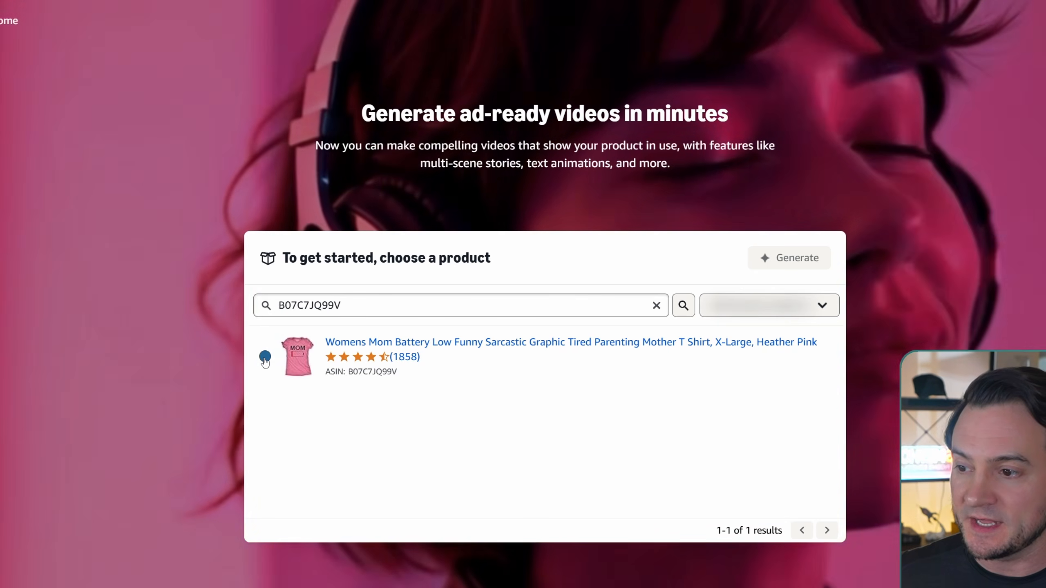
- In Amazon Ads Creative Studio, choose the product with ASIN B07C7JQ99V and generate videos for it
left_click(265, 356)
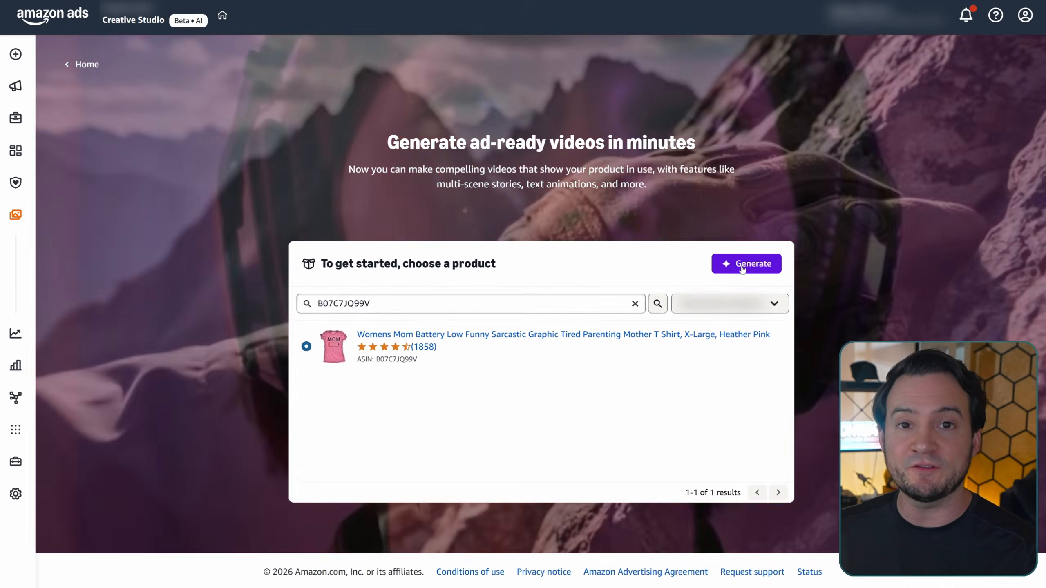
left_click(782, 262)
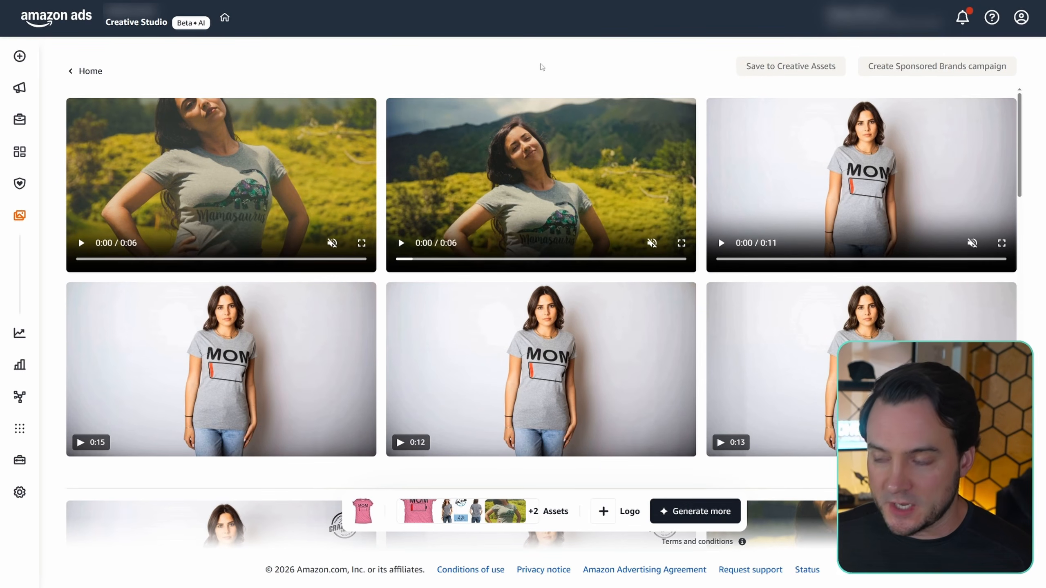
- Watch the 11-second generated video full screen, and view the image gallery on the shirt's Amazon product page
mouse_move(761, 245)
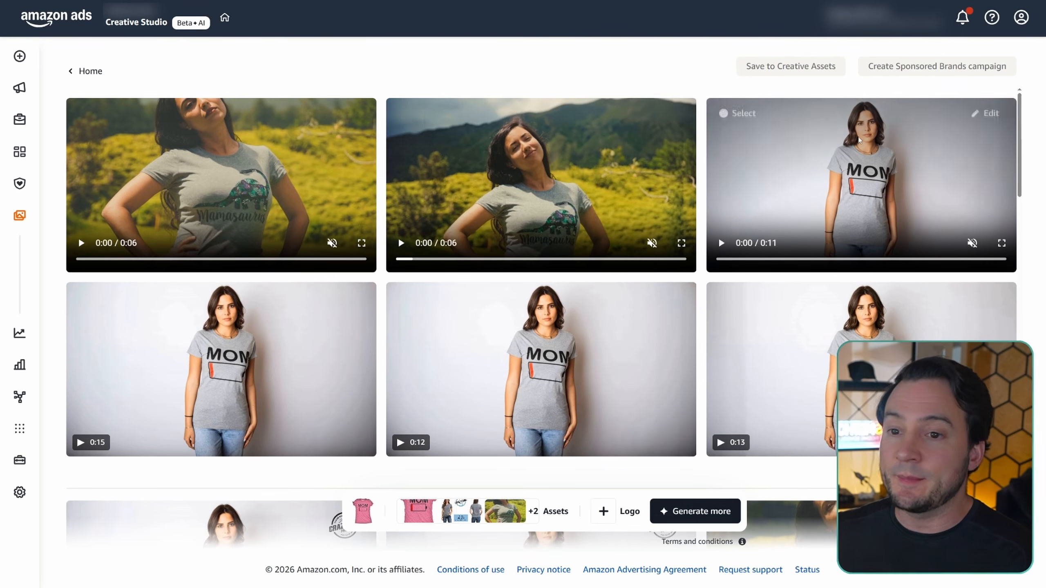
left_click(1002, 243)
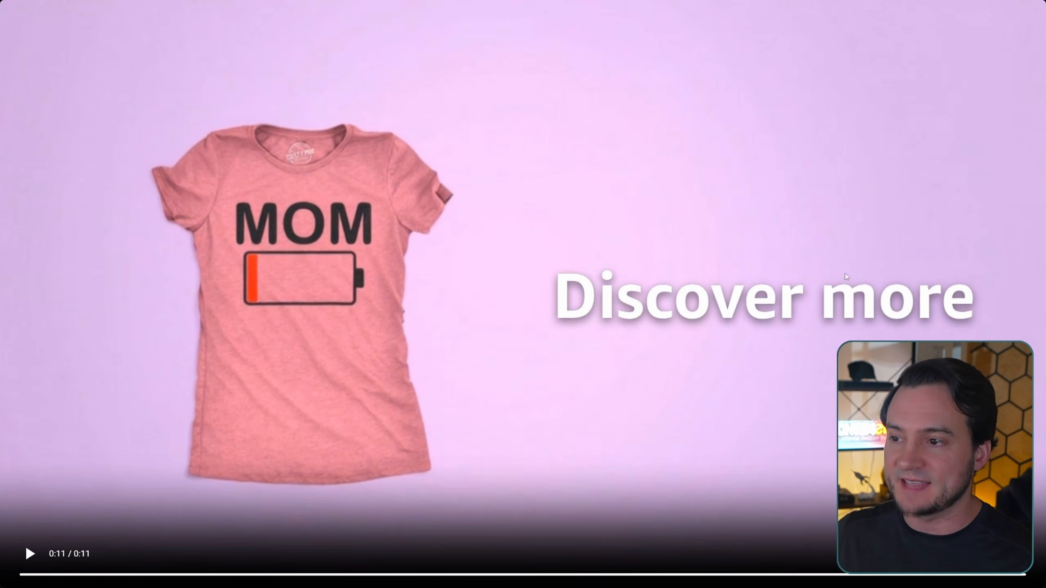
key("ctrl+shift+Tab")
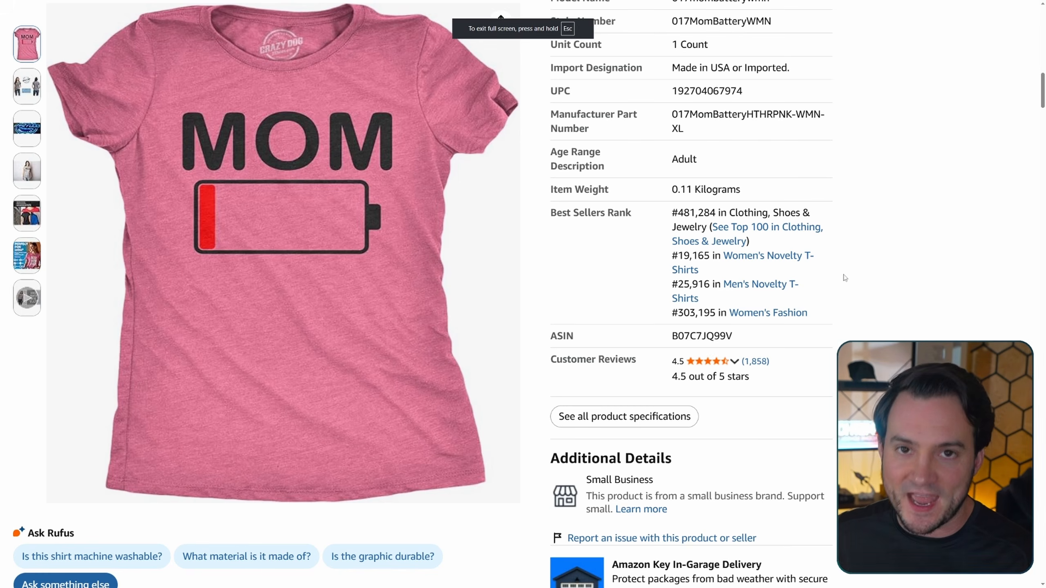
mouse_move(30, 90)
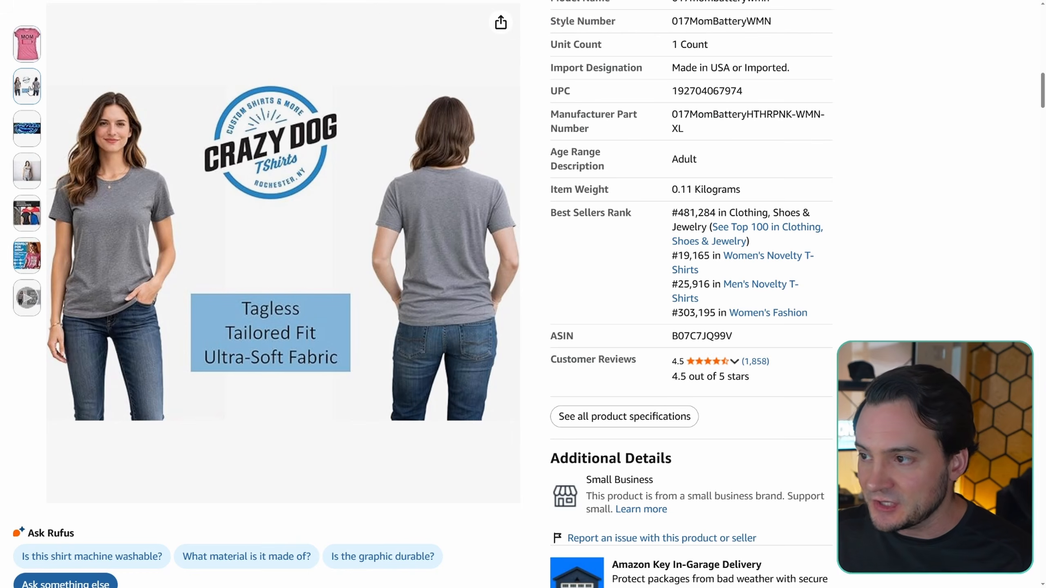
mouse_move(32, 169)
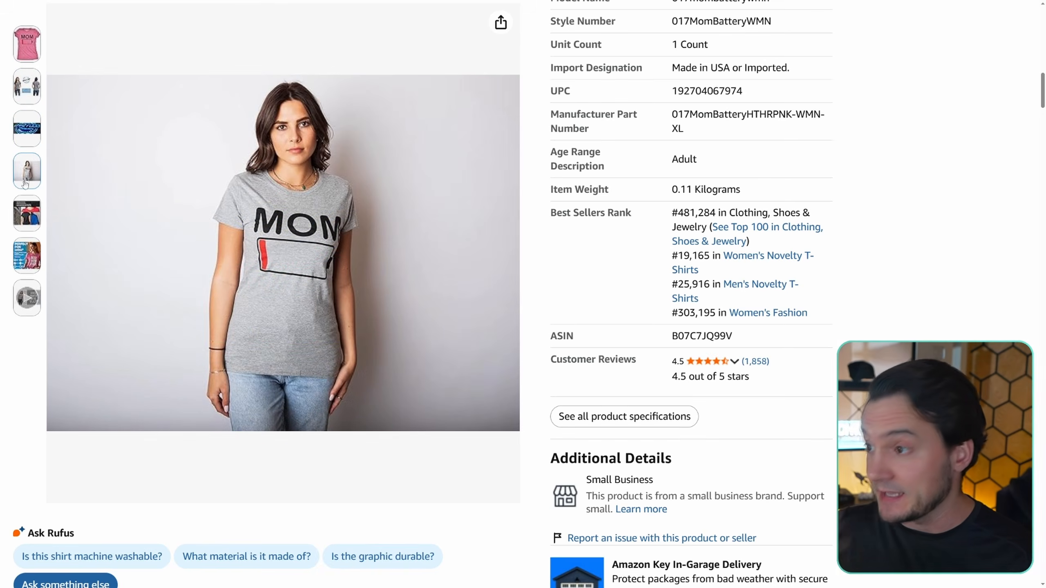
mouse_move(32, 225)
mouse_move(31, 255)
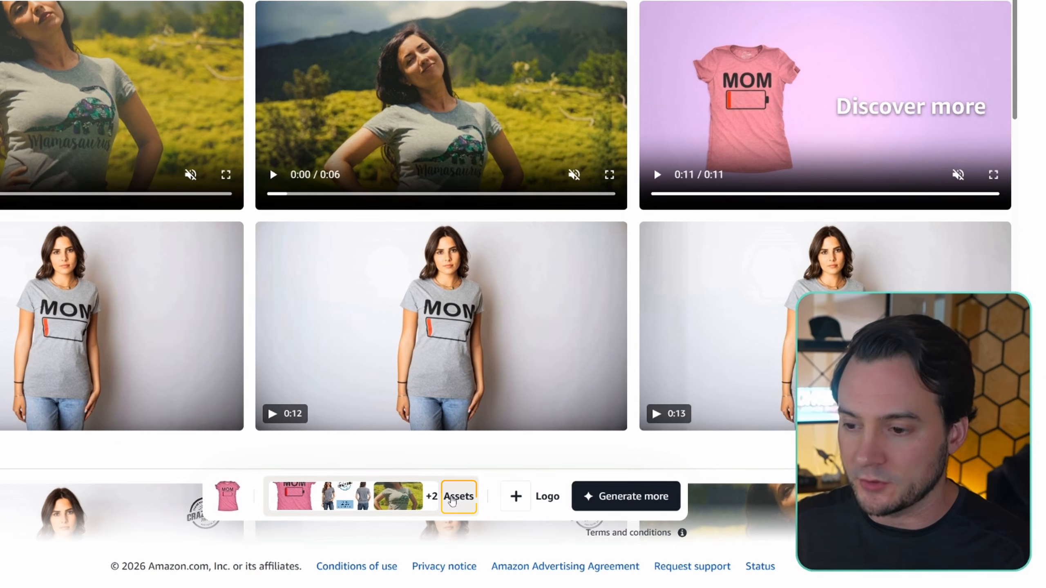
- Keep only the pink shirt and the model in the grey MOM shirt as generation assets, and add the Crazy Dog logo
left_click(555, 512)
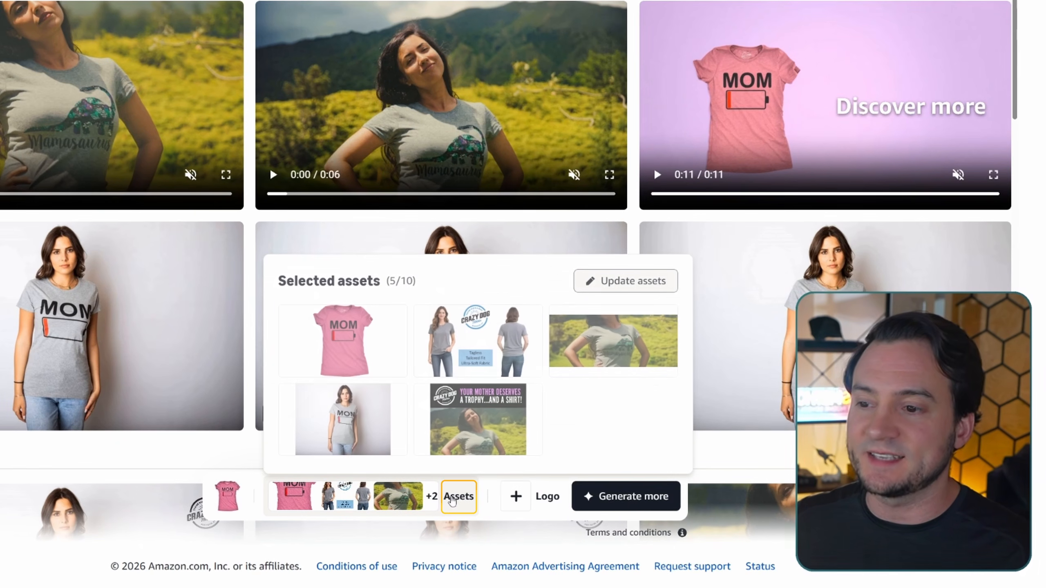
left_click(632, 282)
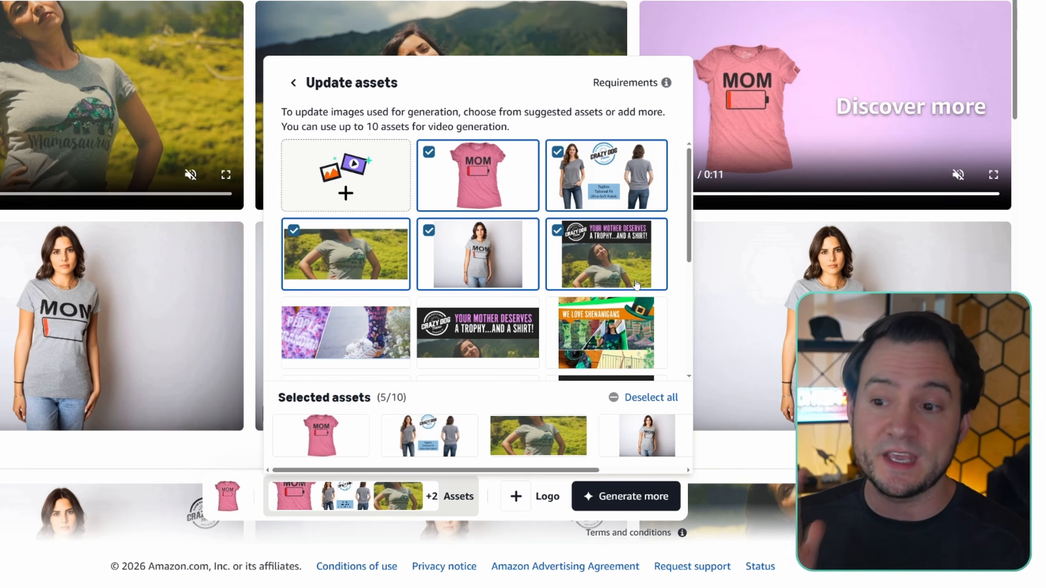
scroll(636, 284, "down", 5)
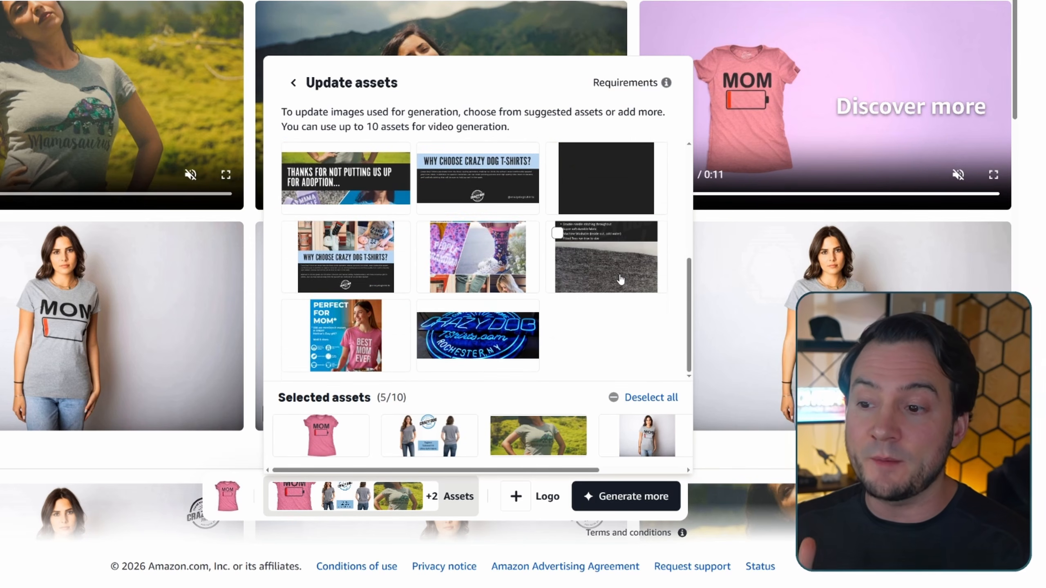
scroll(620, 280, "up", 5)
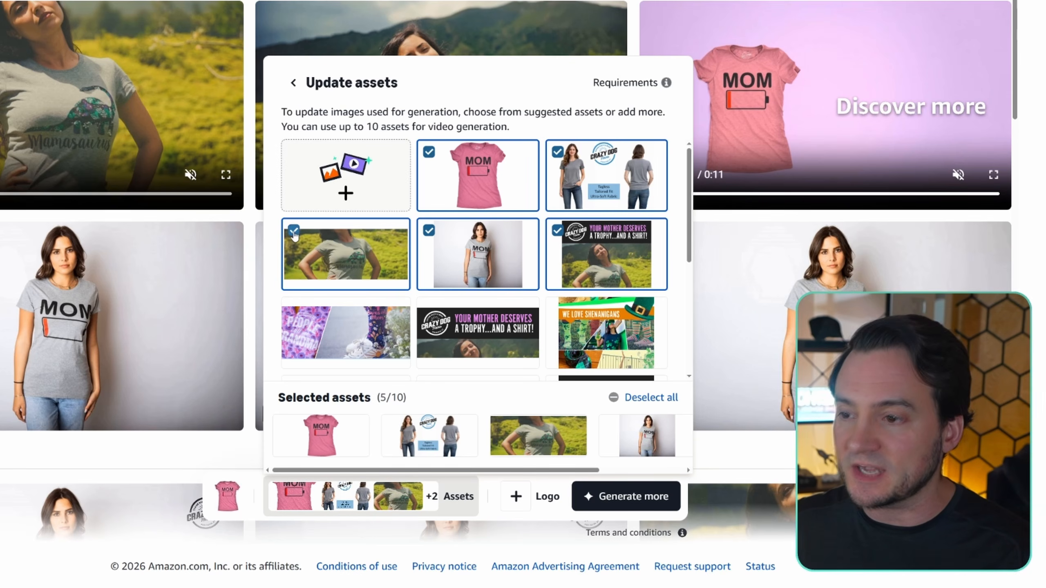
left_click(294, 232)
left_click(559, 232)
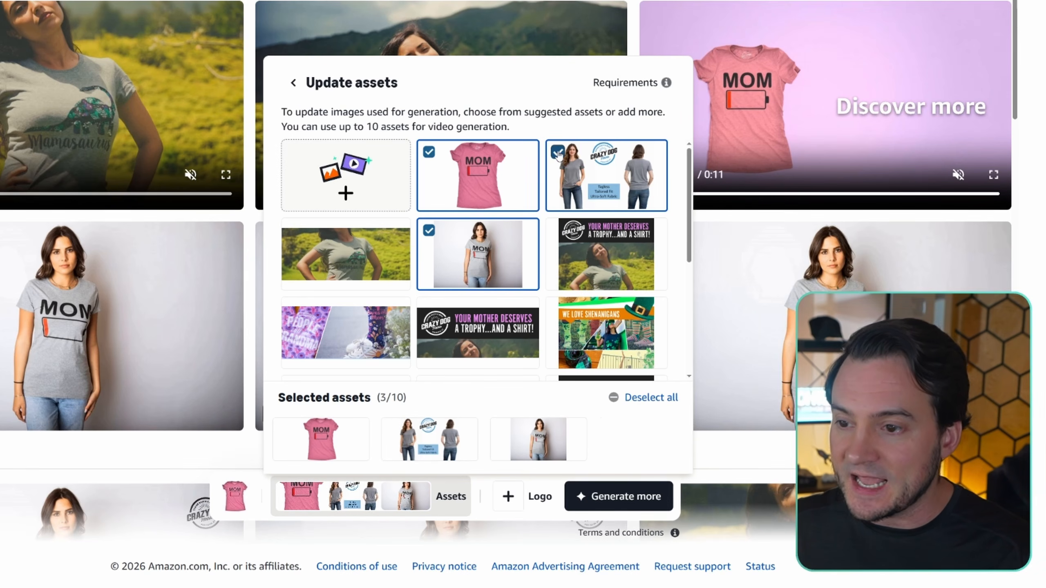
left_click(559, 152)
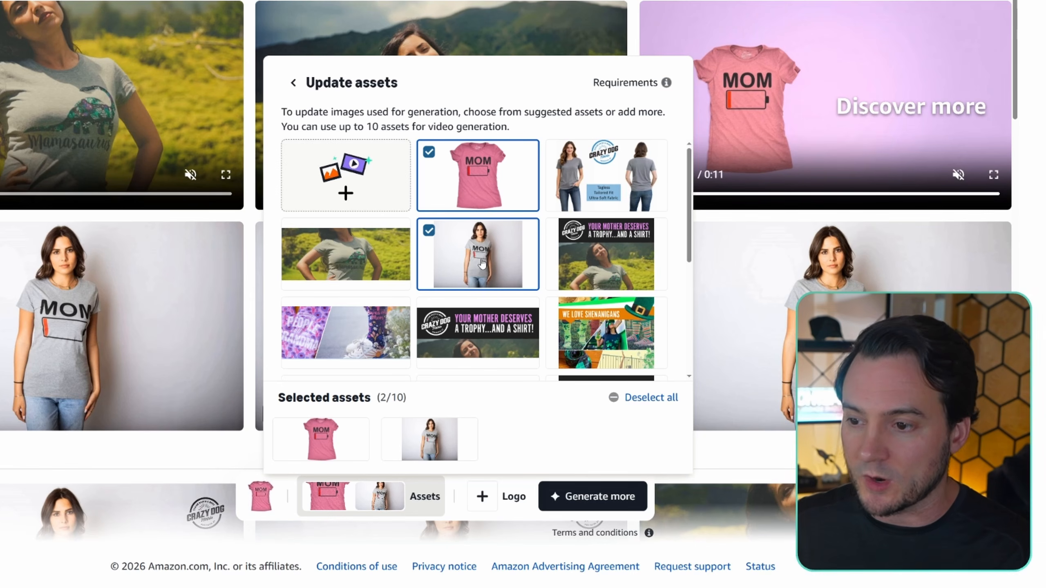
left_click(295, 82)
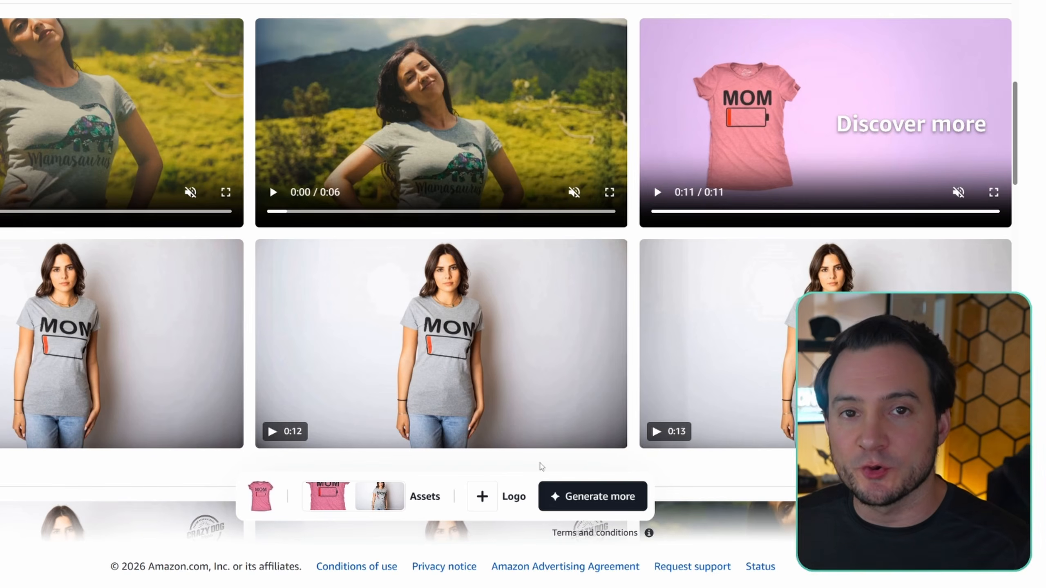
left_click(496, 501)
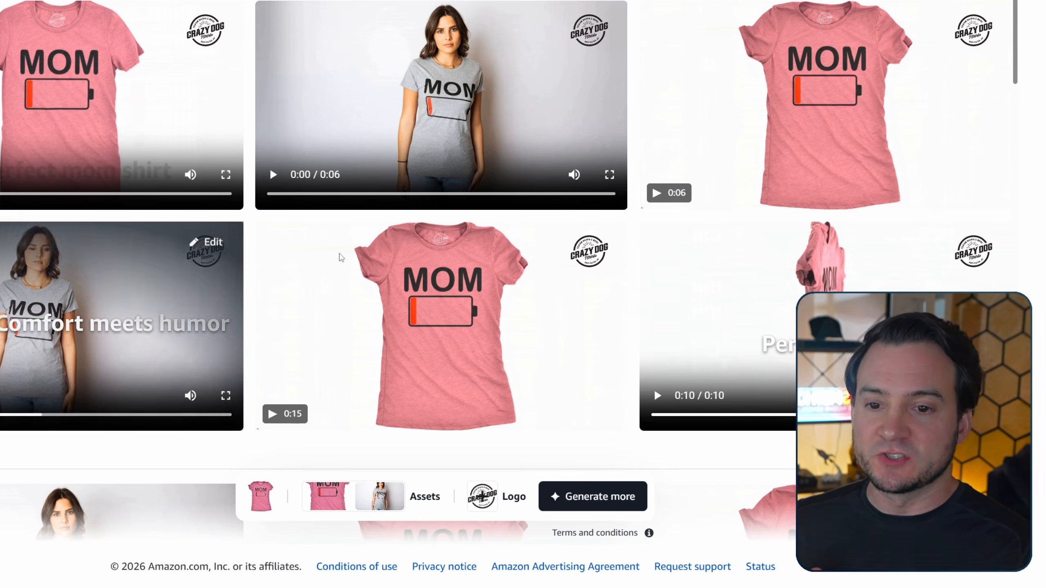
- Open the "Perfect mom gift" video for editing, make the "Mom battery low" caption black, and move it below the shirt's battery graphic
scroll(808, 190, "down", 2)
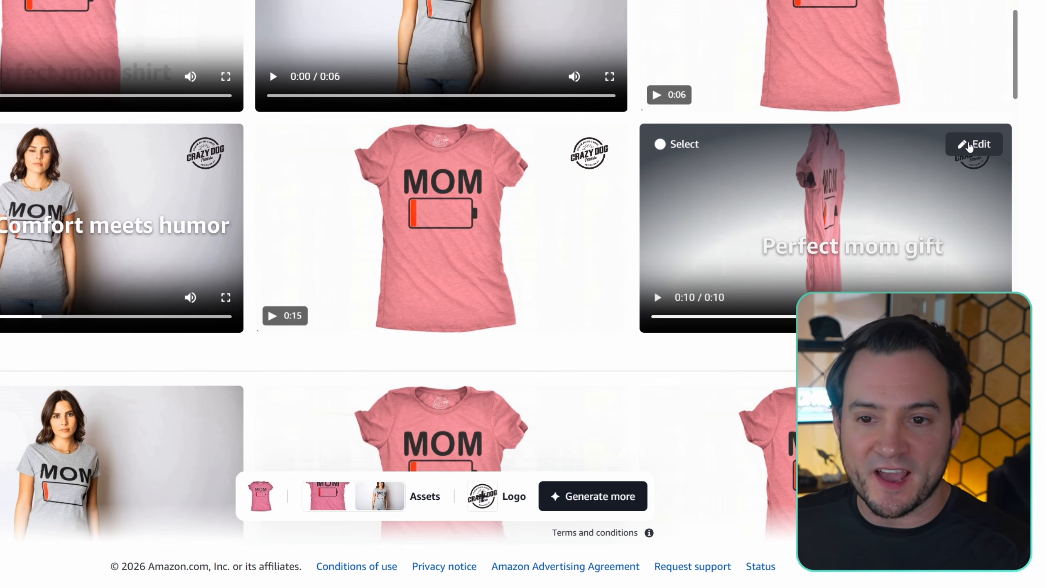
left_click(976, 143)
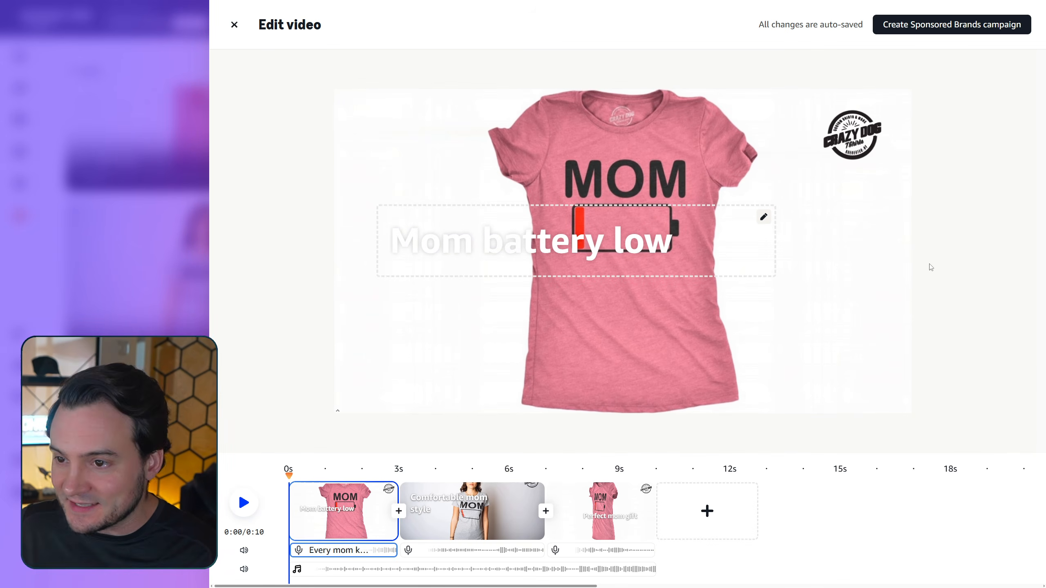
left_click(633, 250)
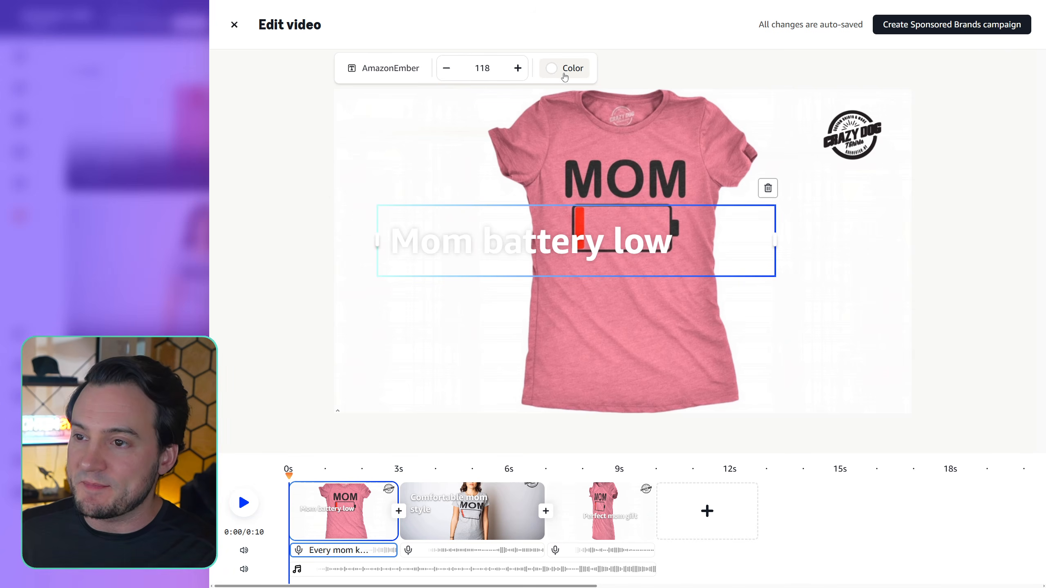
left_click(565, 68)
left_click_drag(264, 228, 245, 230)
left_click(870, 281)
left_click_drag(659, 247, 747, 357)
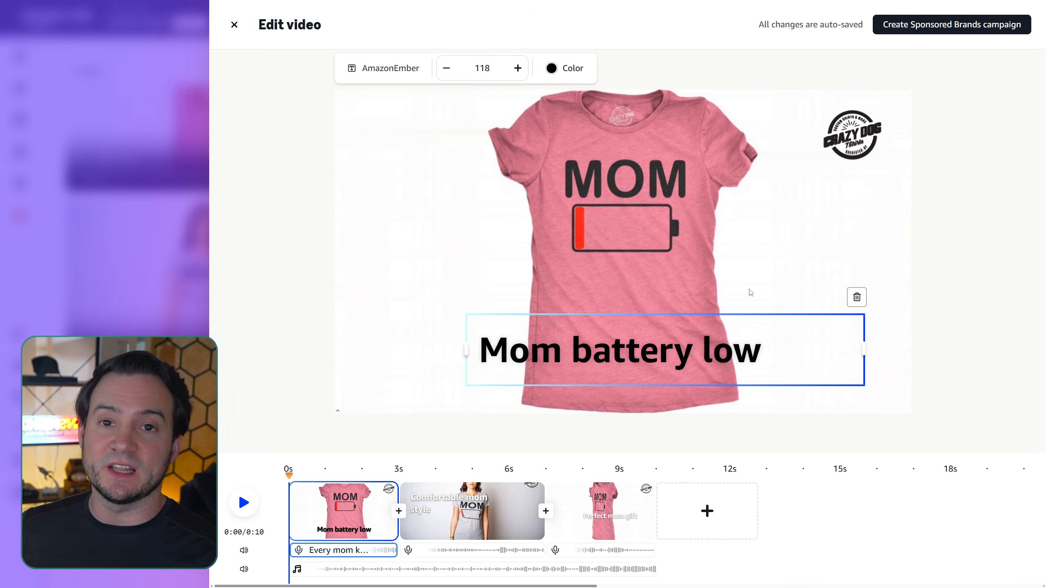
- Browse the fonts available for the "Mom battery low" caption
left_click(398, 71)
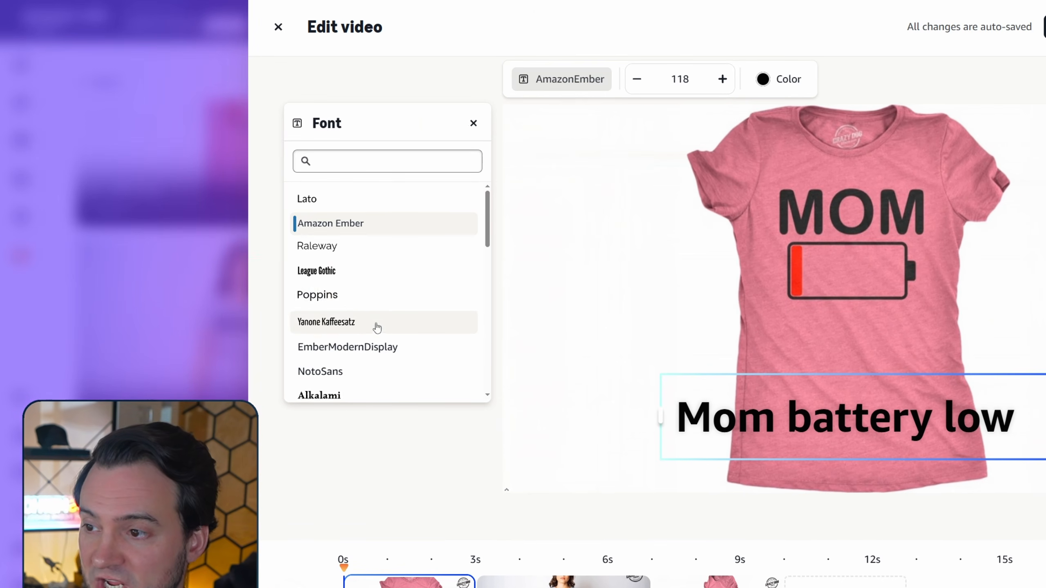
scroll(383, 329, "down", 10)
scroll(397, 312, "down", 3)
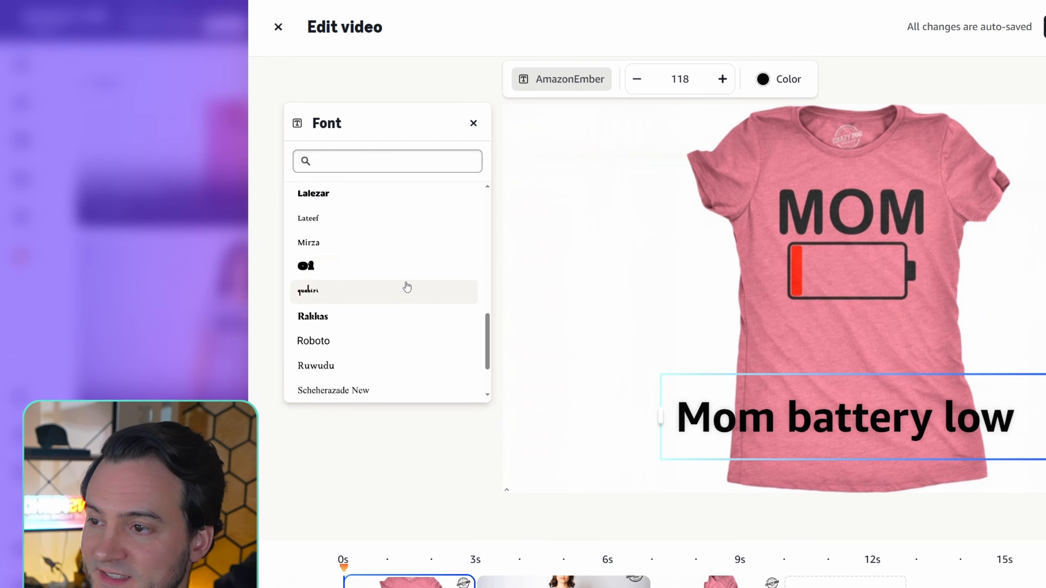
left_click(473, 123)
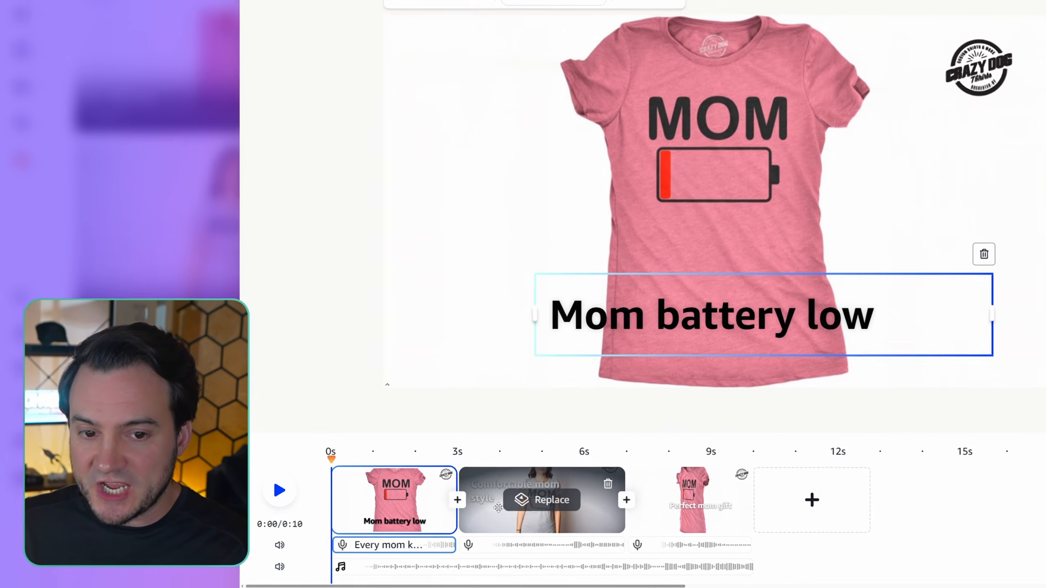
- Select the second scene in the timeline and view the scenes offered as its replacement
left_click(436, 517)
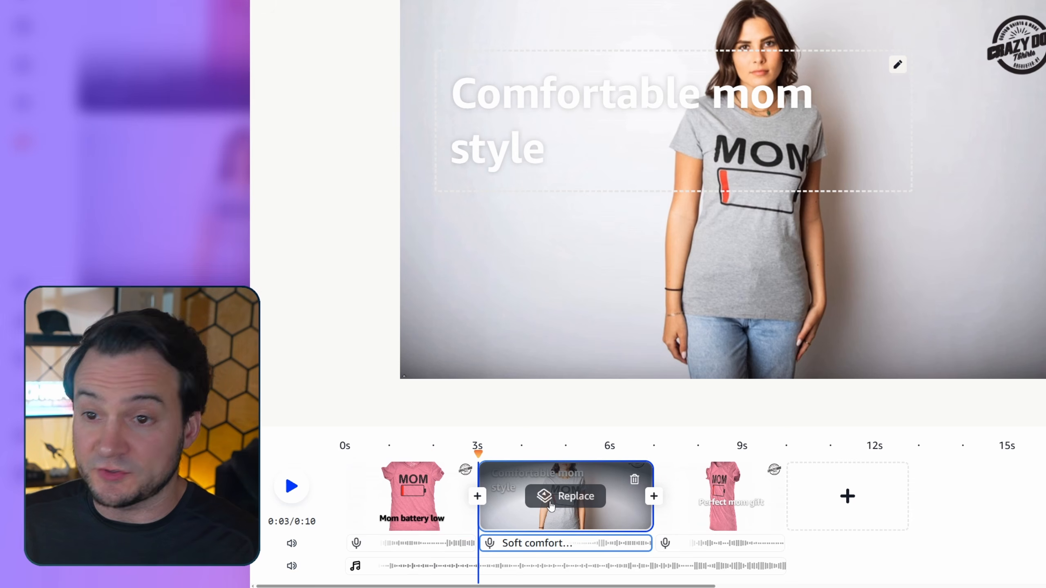
left_click(563, 496)
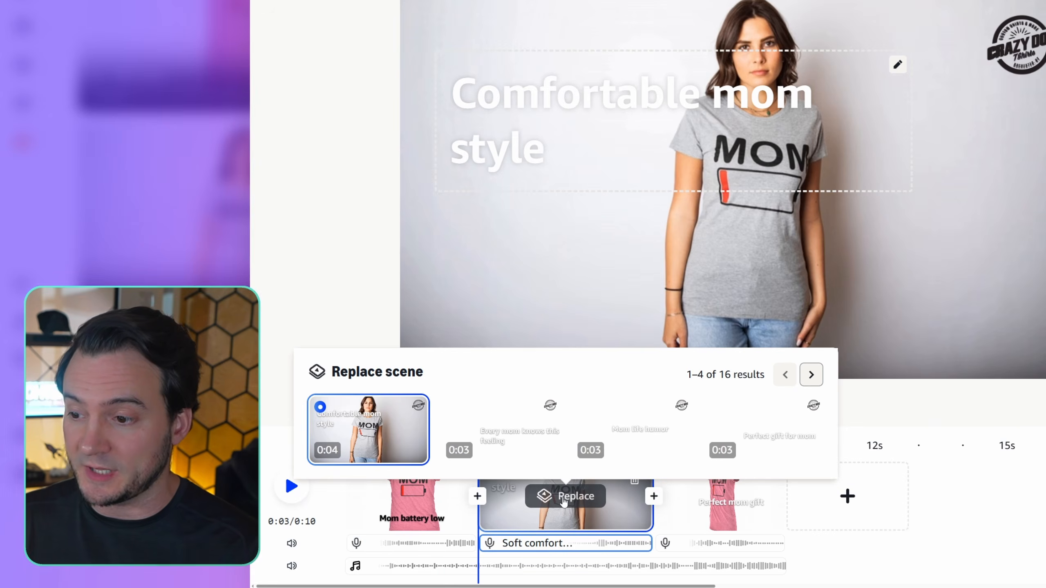
left_click(924, 400)
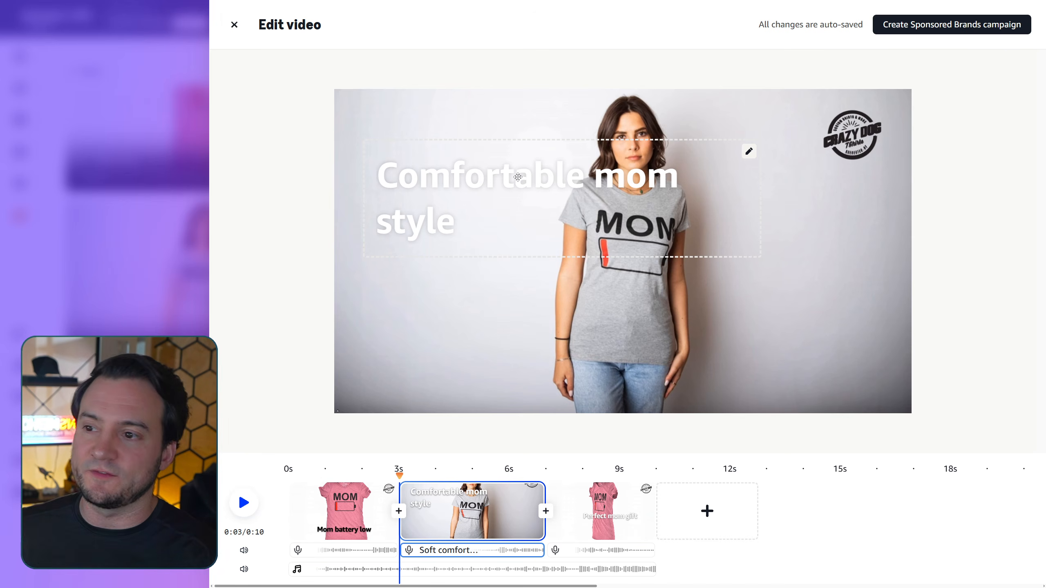
- Move the "Comfortable mom style" caption below the shirt's graphic and set its colour to #242424
left_click_drag(518, 177, 575, 309)
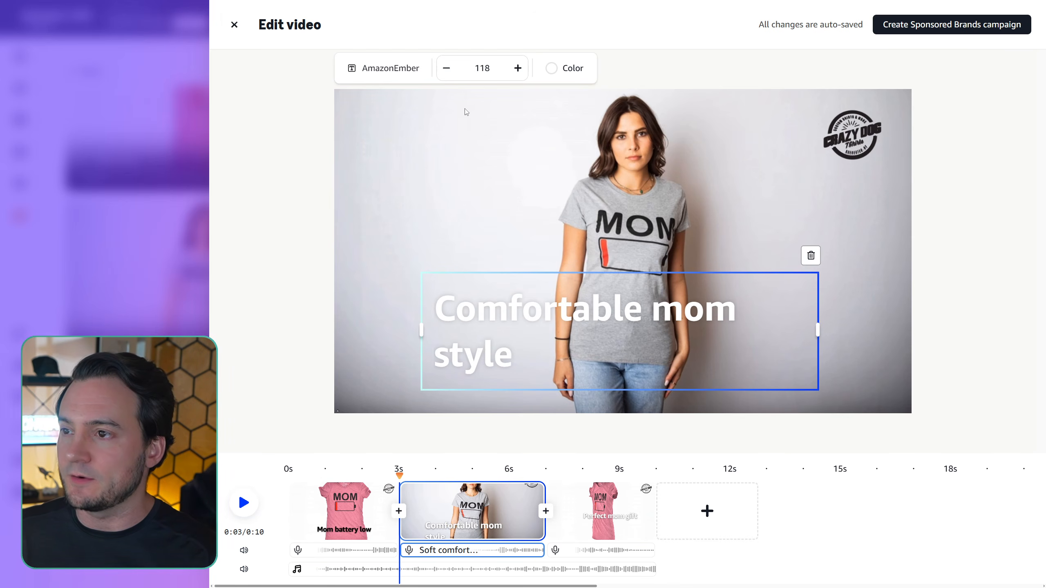
left_click(564, 68)
left_click(278, 326)
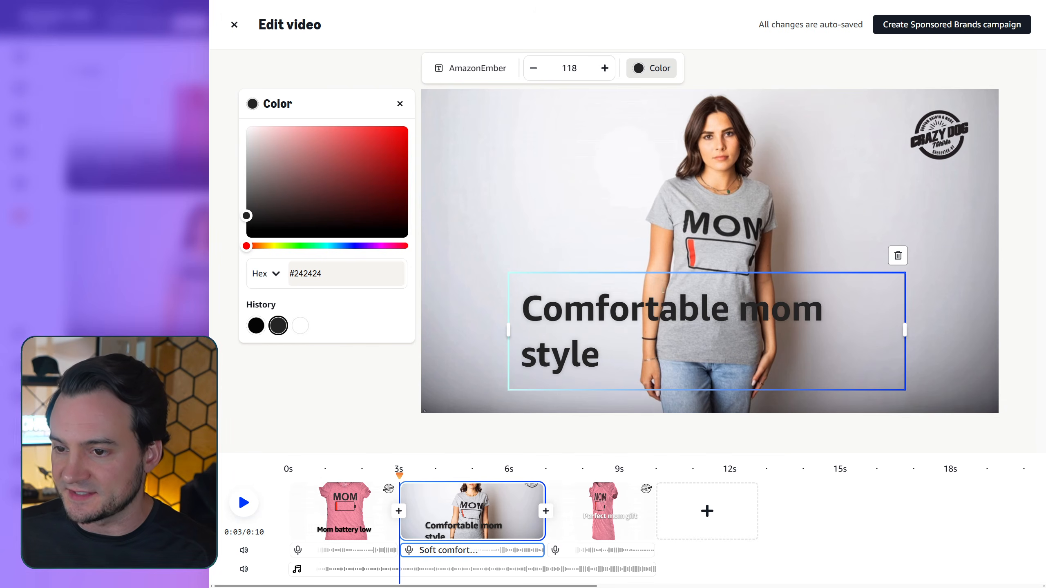
- Replace the second scene's caption text with "She'll Love This Shirt" and nudge it slightly into place
triple_click(656, 303)
type("She'")
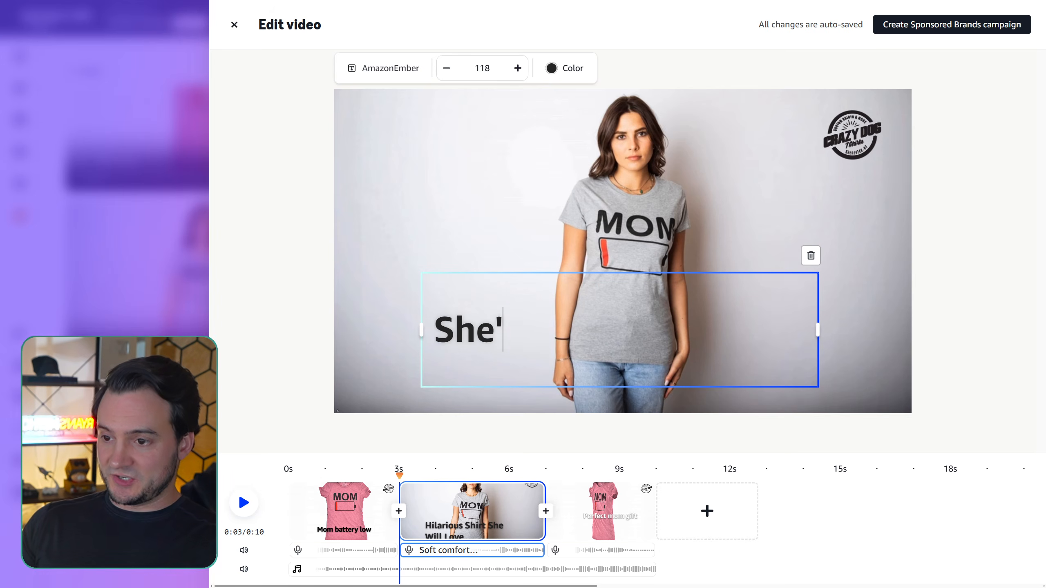
type("ll Love This Shirt")
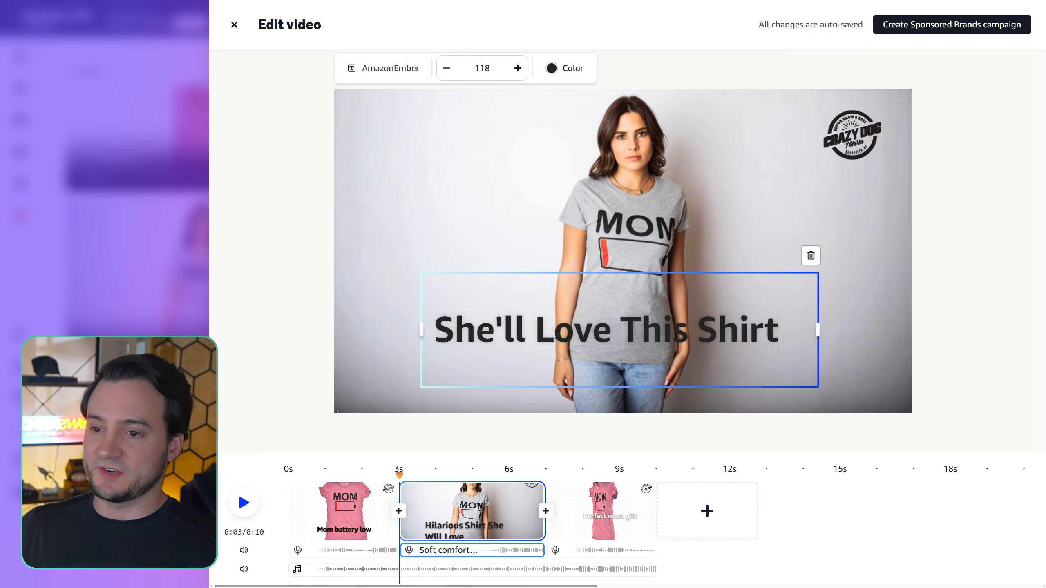
key("Escape")
left_click_drag(737, 350, 741, 347)
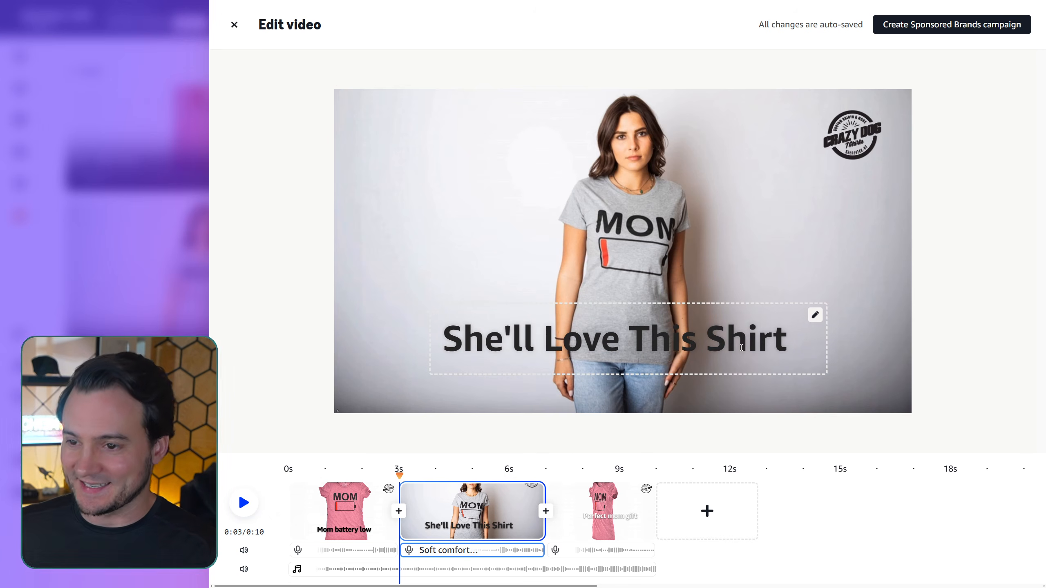
- Set the third scene's "Perfect mom gift" caption colour to #242424 and move it below the shirt's battery graphic
left_click(604, 491)
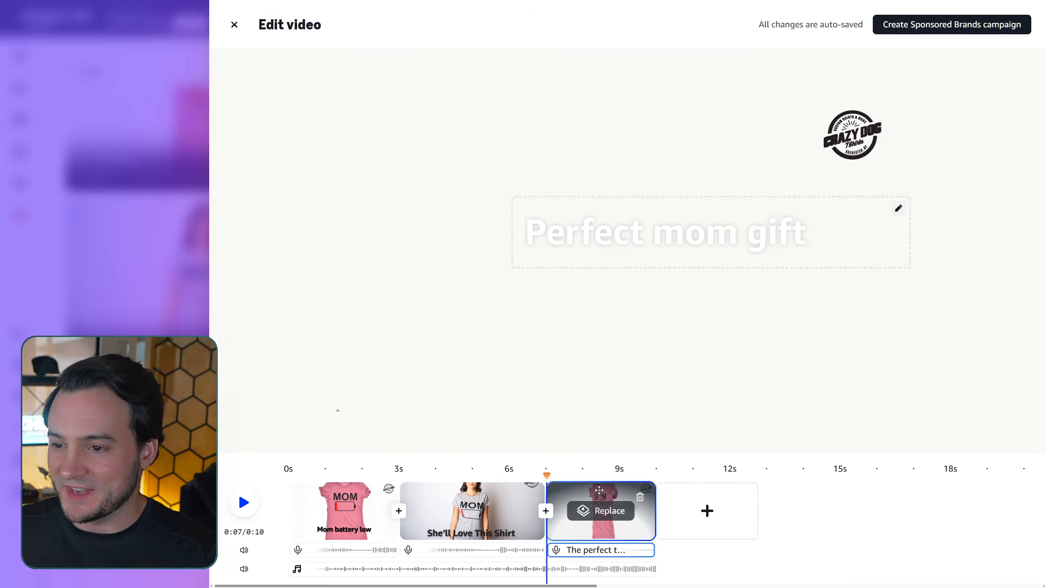
left_click(746, 241)
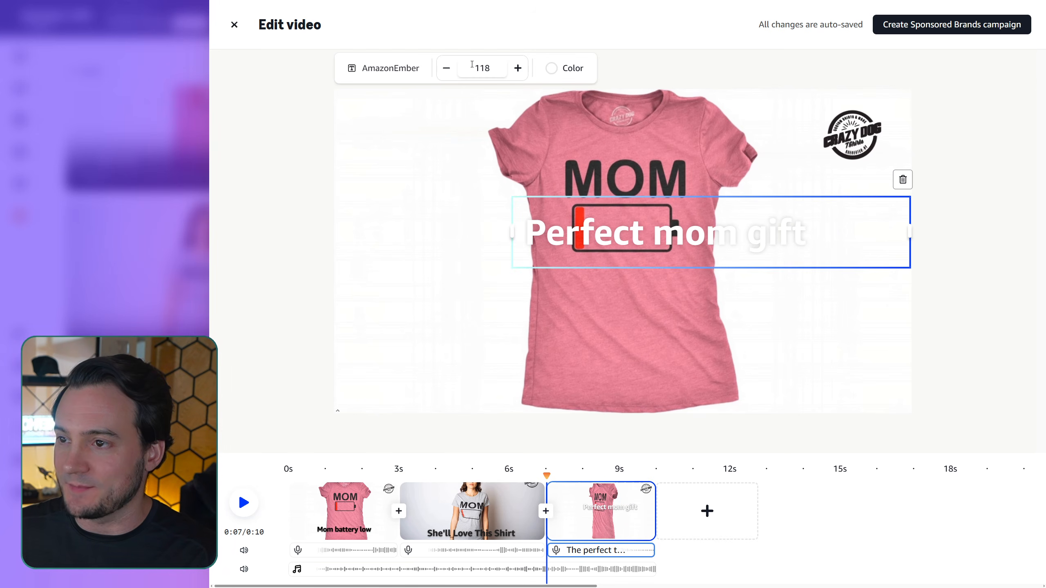
left_click(568, 66)
left_click(277, 327)
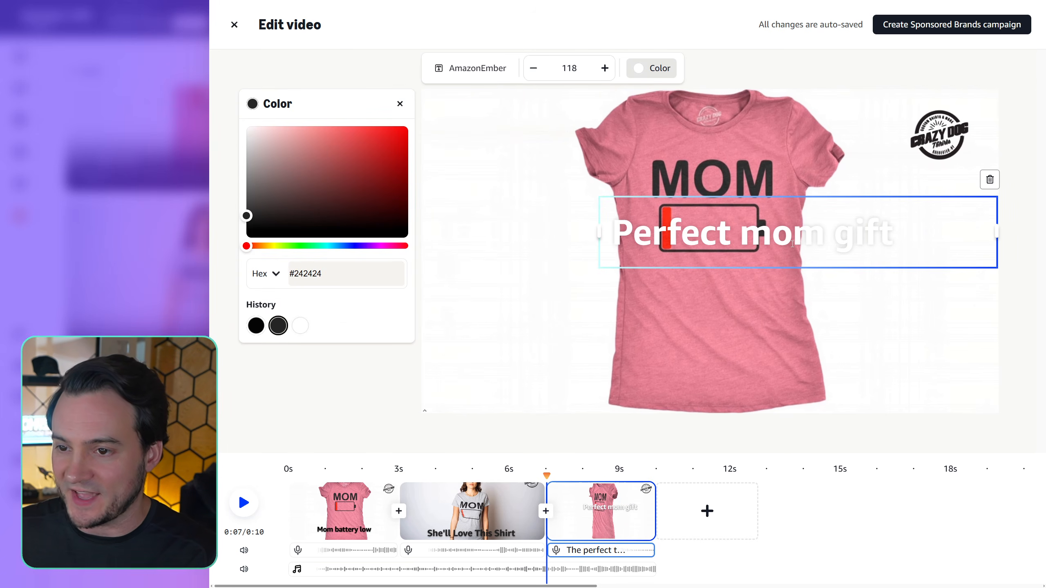
left_click(852, 276)
left_click_drag(780, 235, 727, 357)
left_click(727, 358)
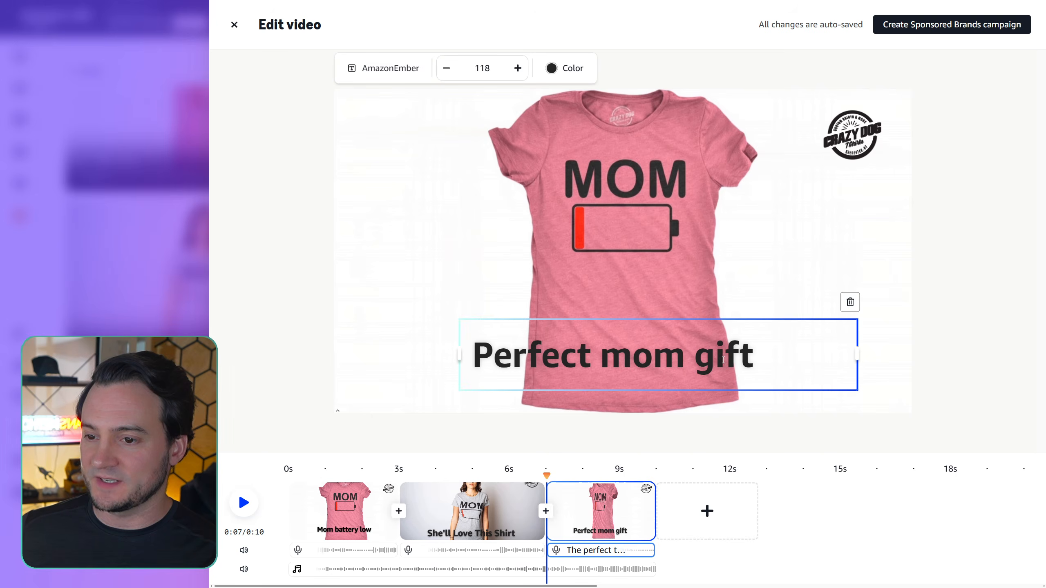
- Replace the third scene's caption with "Funny Mother's Day Shirt", widen its box to fit one line and centre it over the shirt
double_click(726, 358)
type("Funny Mother's Day Shirt")
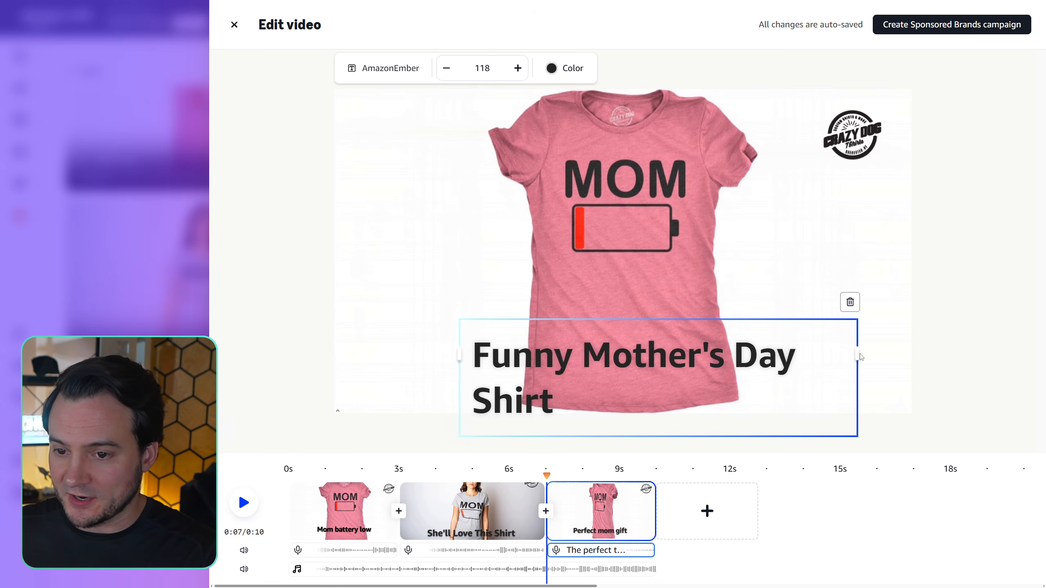
left_click_drag(856, 354, 908, 354)
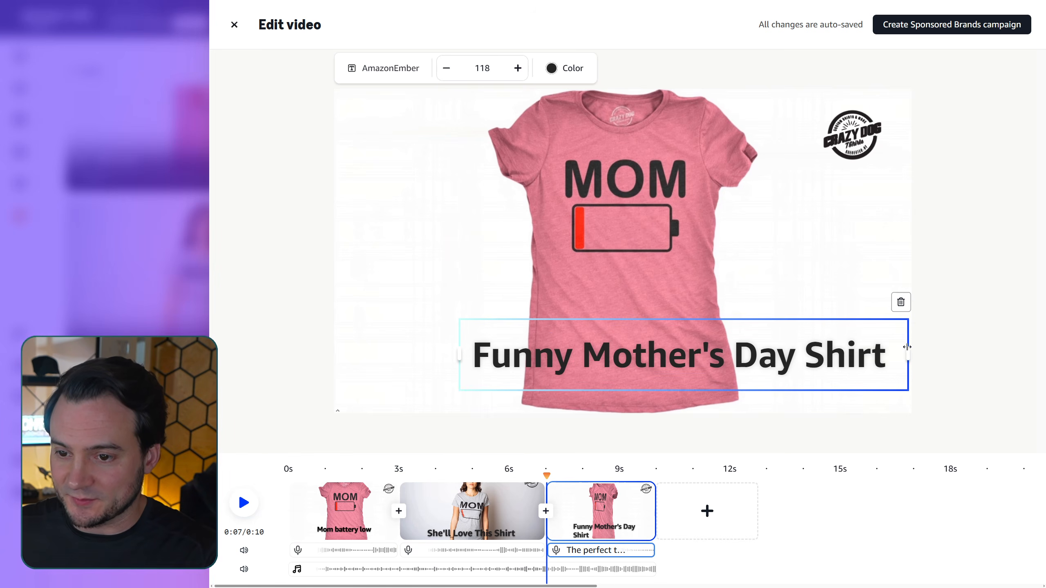
left_click(943, 353)
left_click_drag(841, 354, 780, 360)
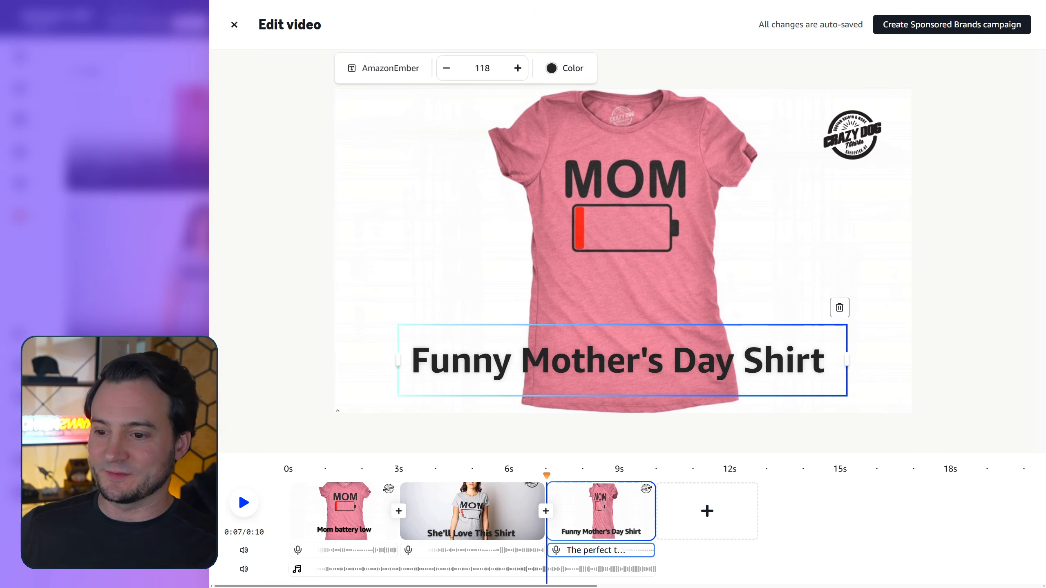
left_click(778, 443)
- Browse all the scenes available to add at the end of the video's timeline
left_click(708, 512)
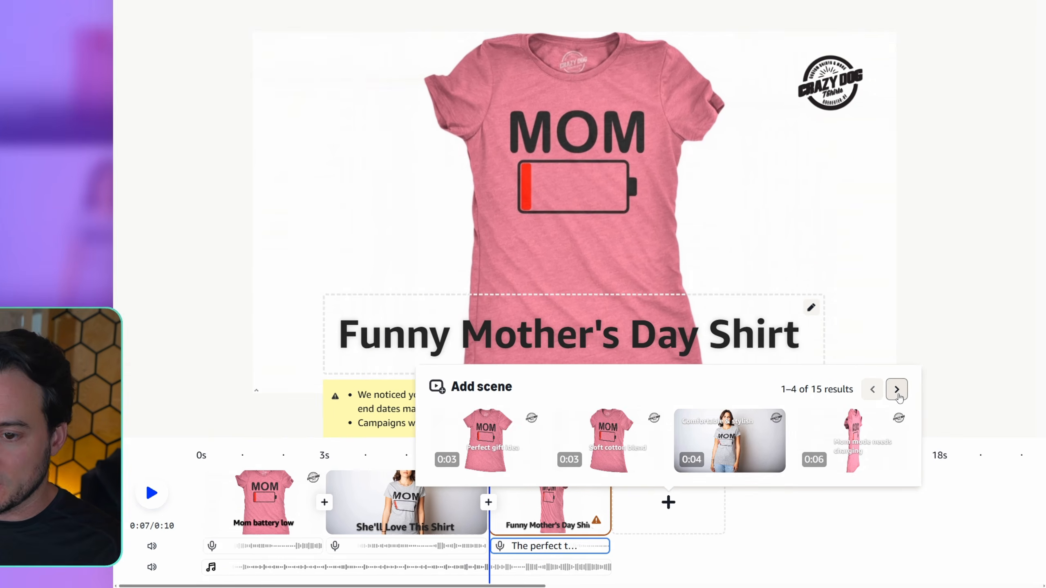
left_click(912, 409)
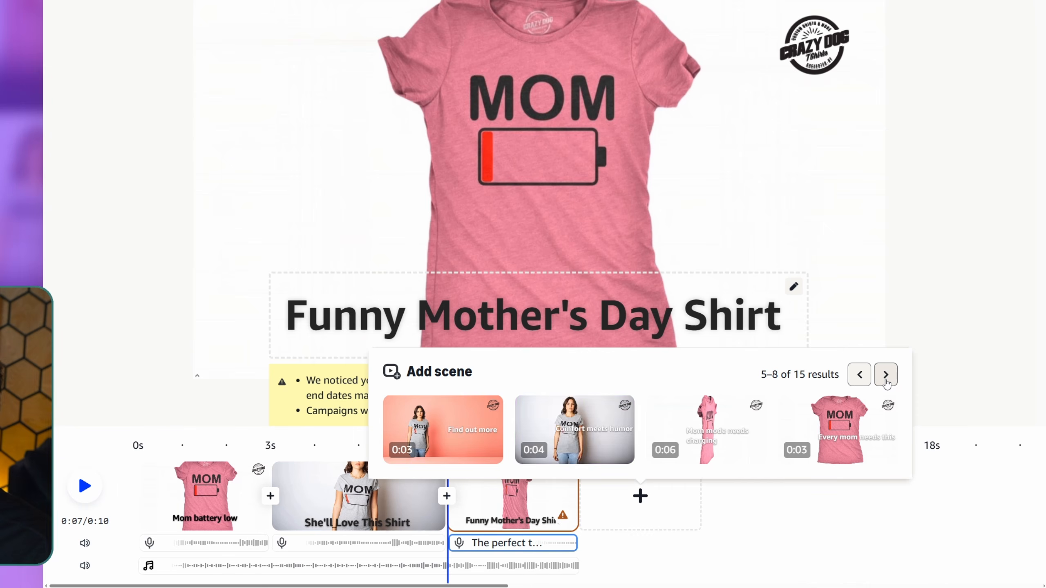
left_click(885, 380)
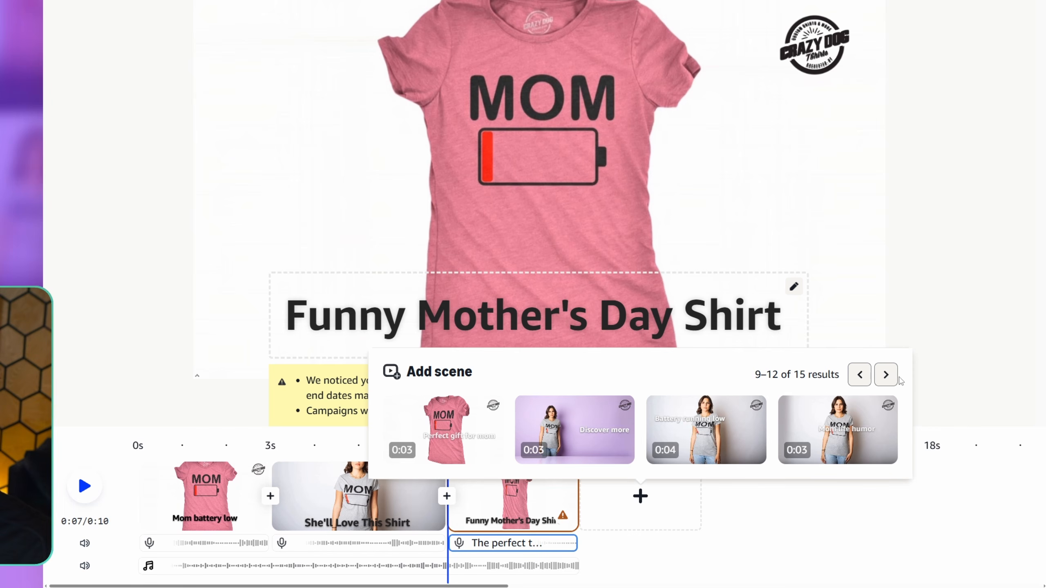
left_click(886, 379)
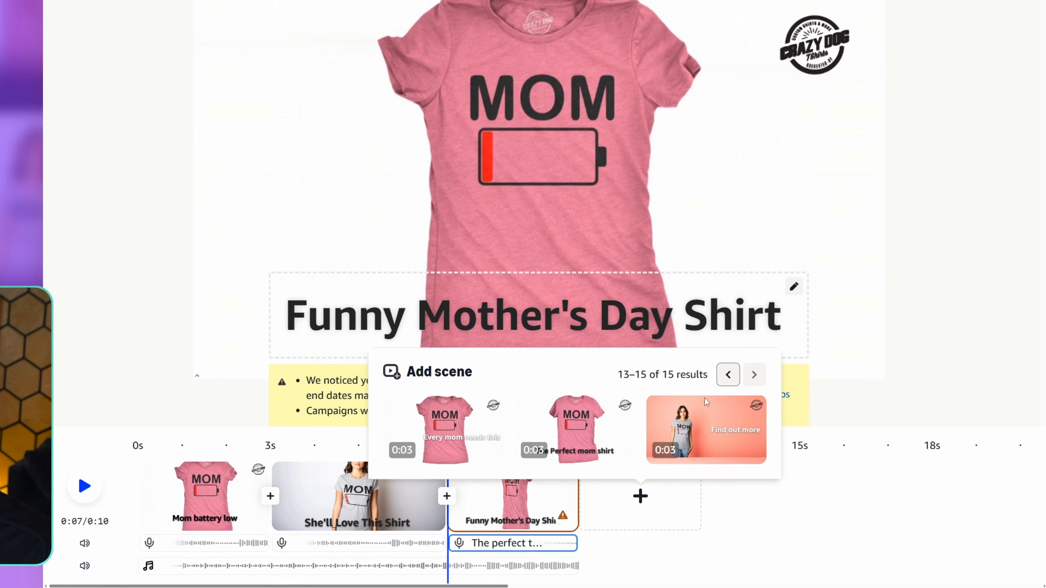